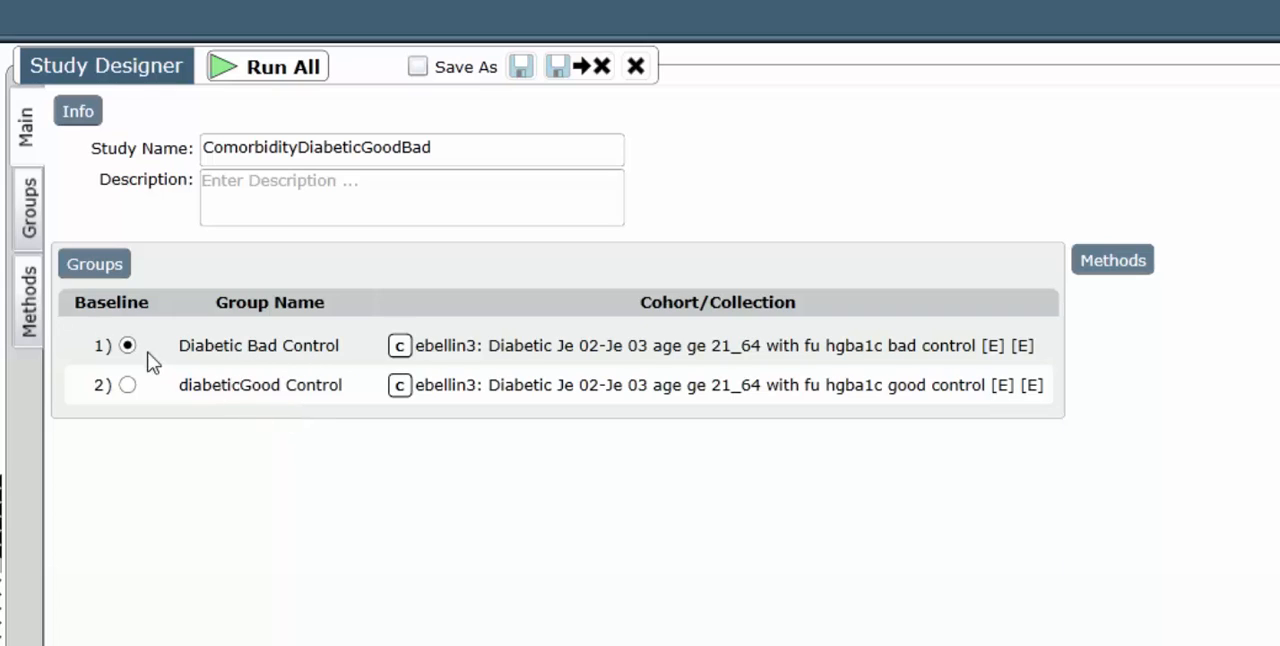
# - Add a method of type Comorbidity named "comorbidity" to the ComorbidityDiabeticGoodBad study
pyautogui.click(29, 308)
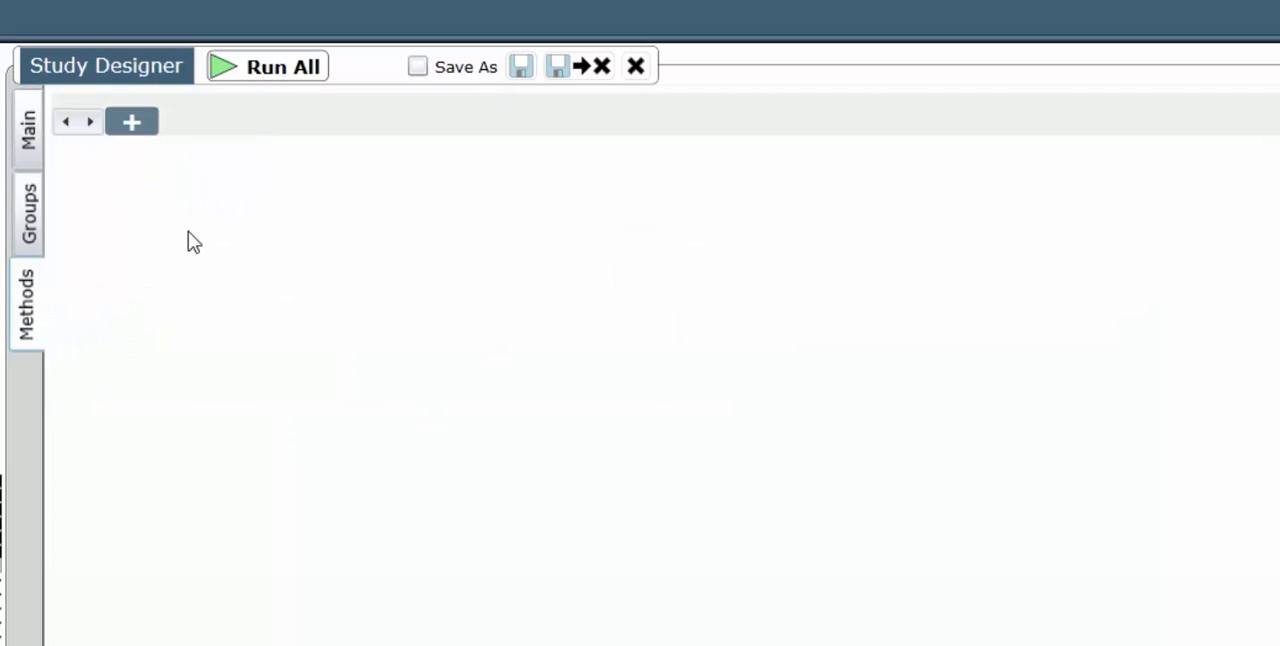
pyautogui.click(143, 127)
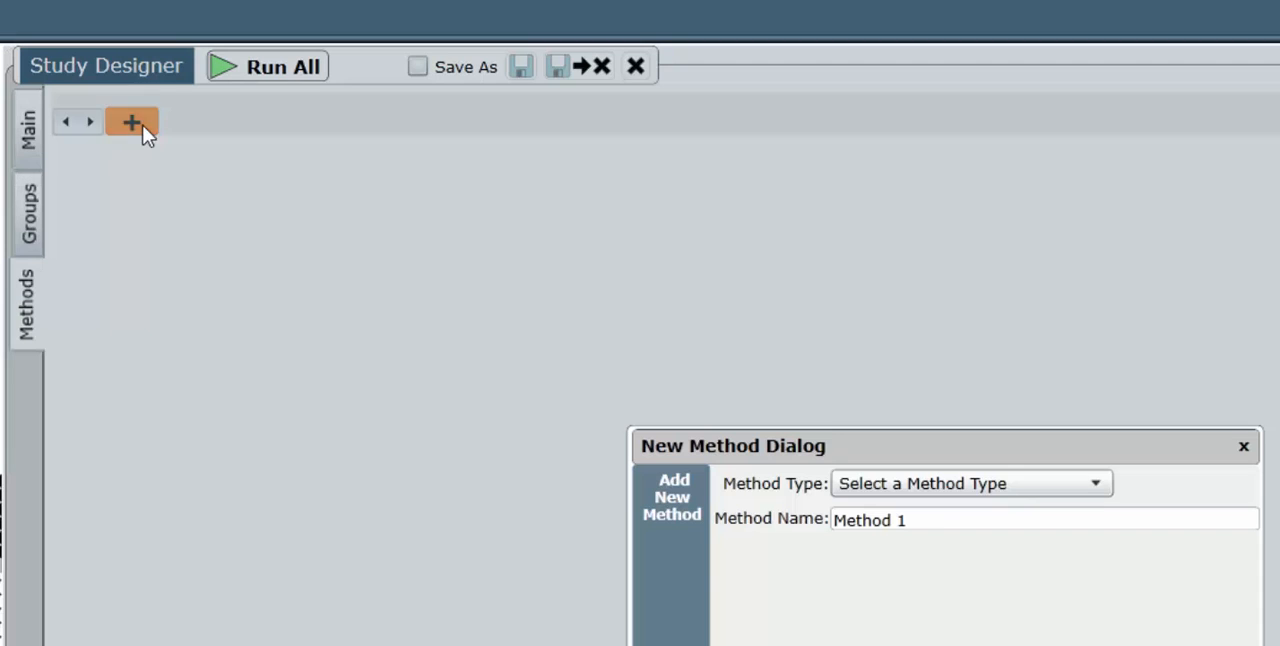
pyautogui.click(1040, 488)
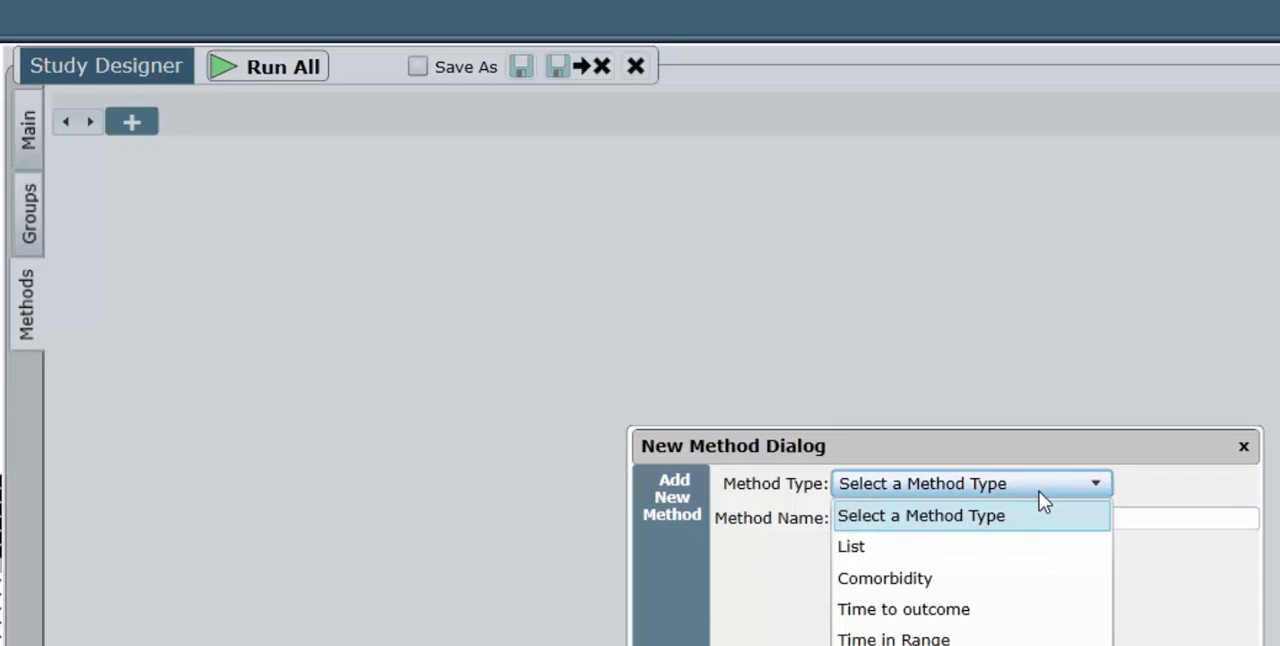
pyautogui.click(885, 578)
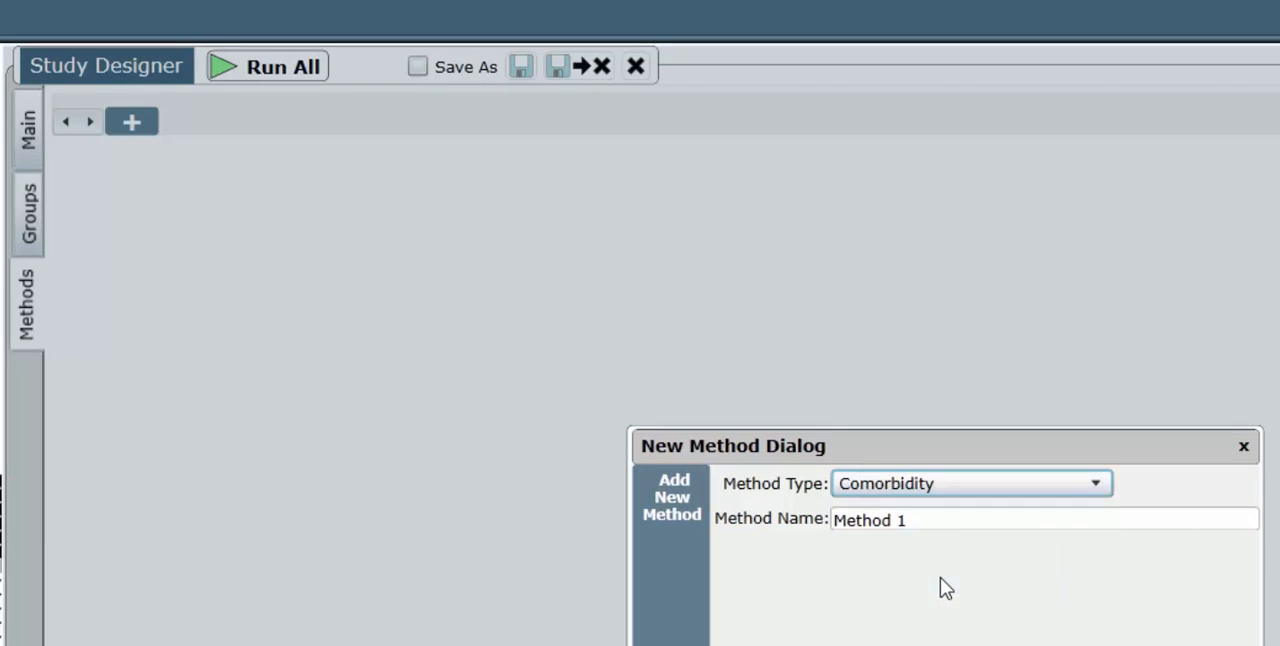
pyautogui.tripleClick(934, 522)
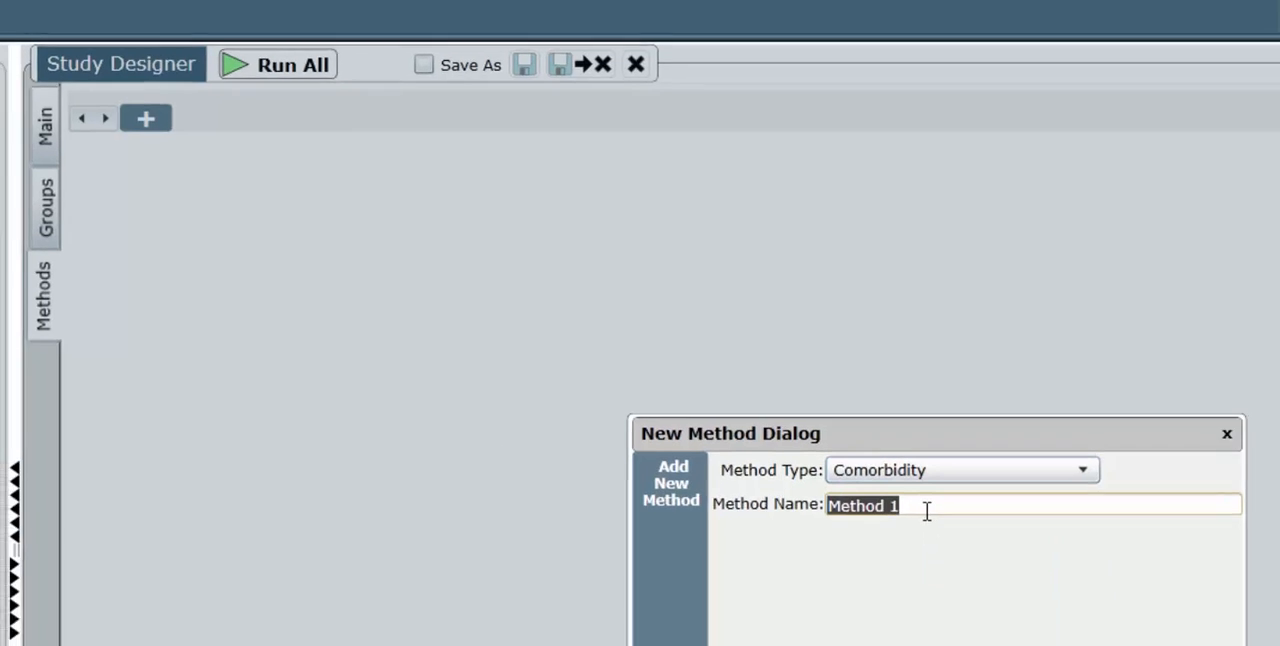
pyautogui.write('comorbidity')
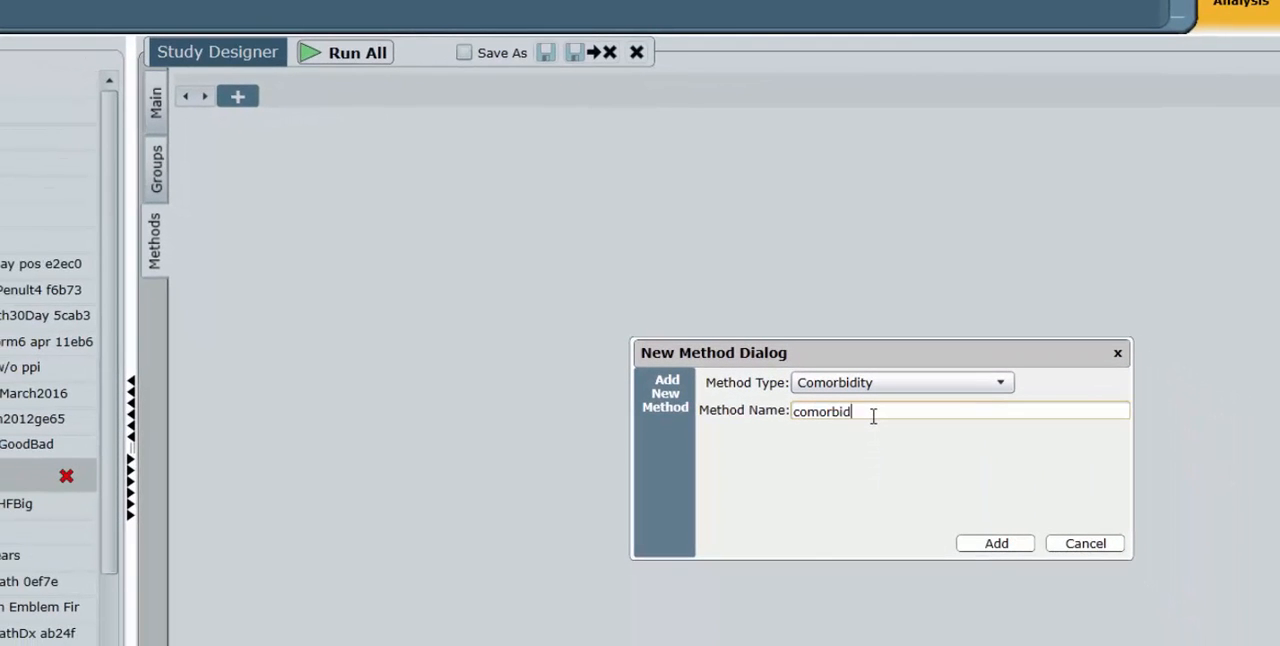
pyautogui.click(986, 548)
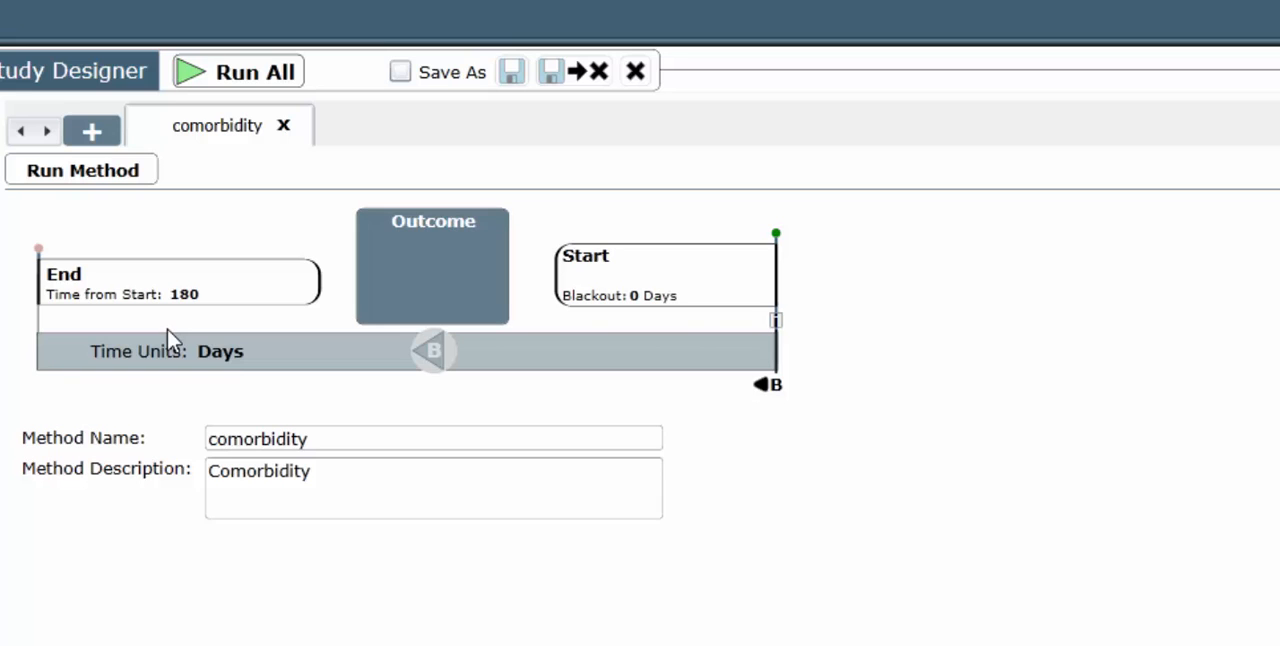
# - Review the Start blackout setting and the End time options of the comorbidity method without changing them
pyautogui.click(684, 296)
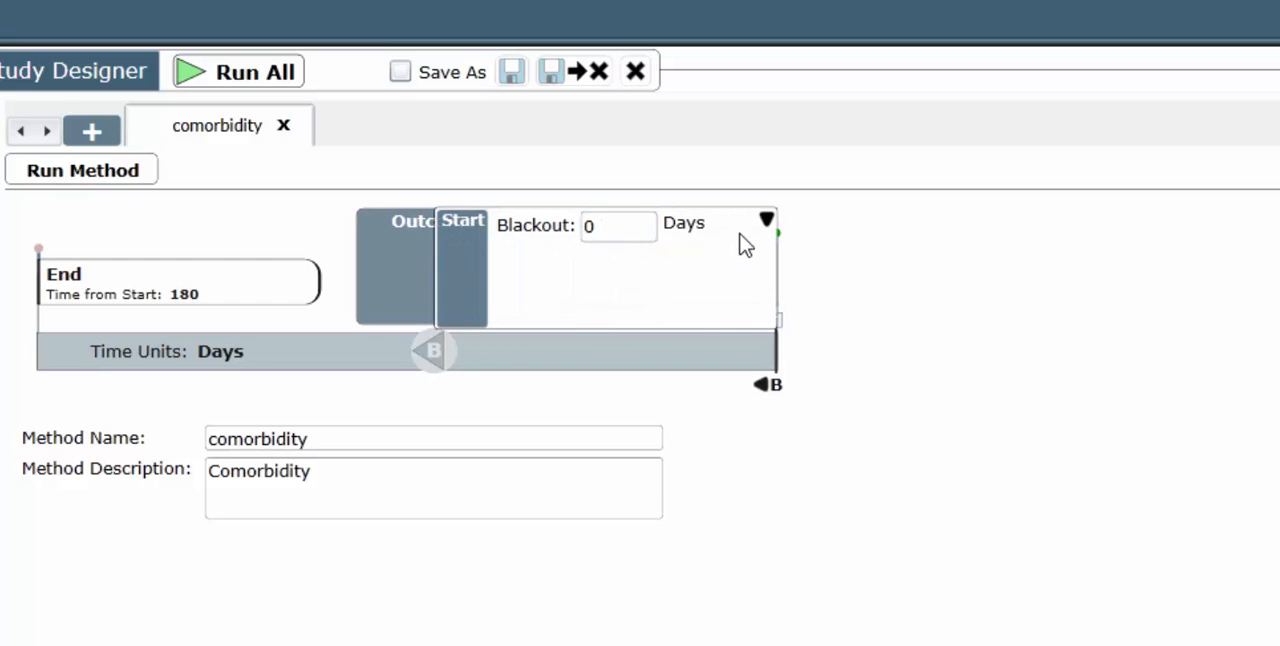
pyautogui.click(765, 224)
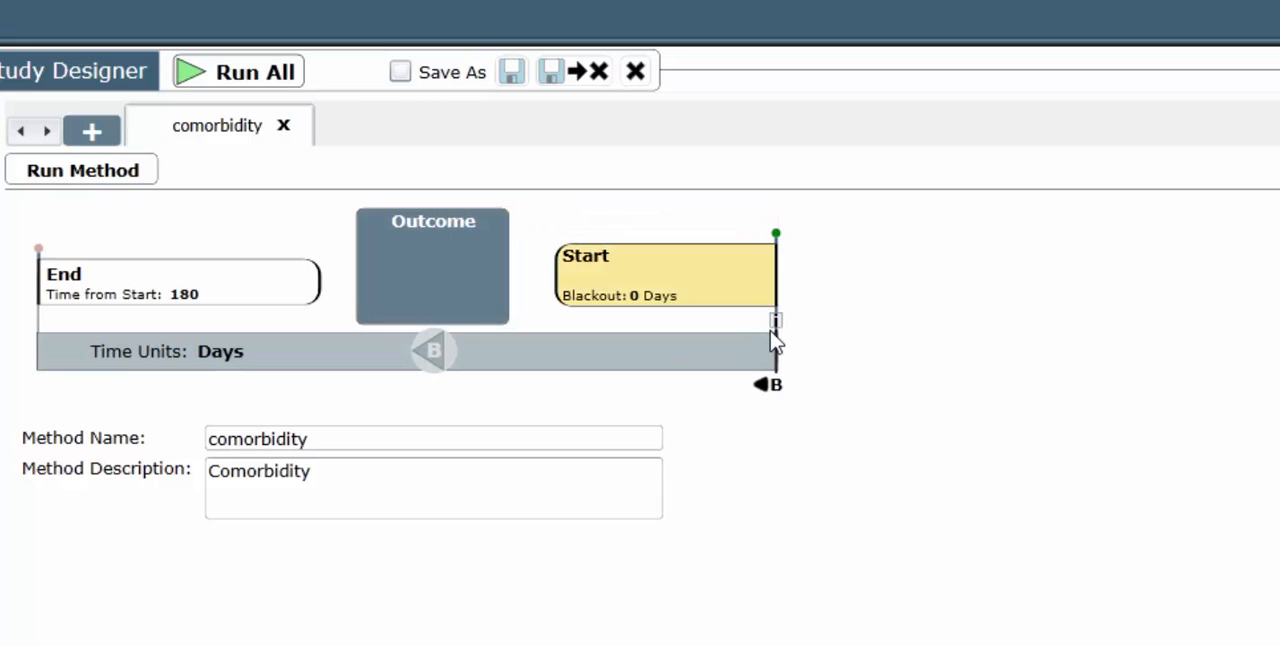
pyautogui.click(137, 302)
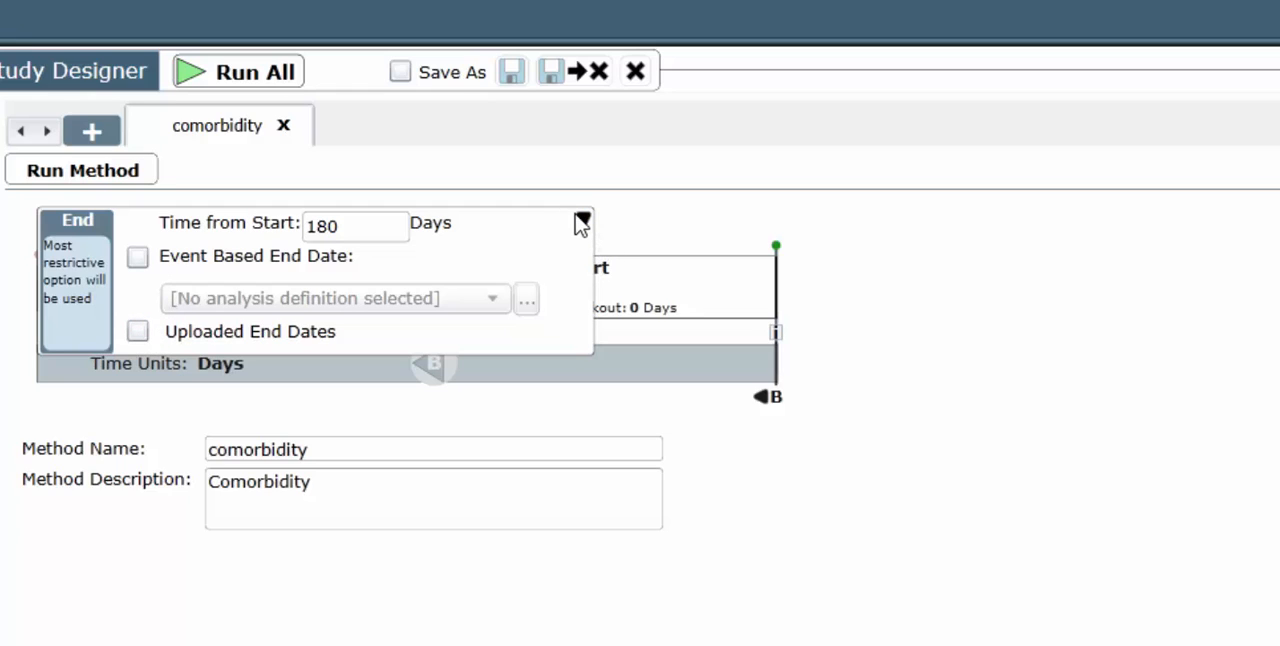
pyautogui.click(582, 221)
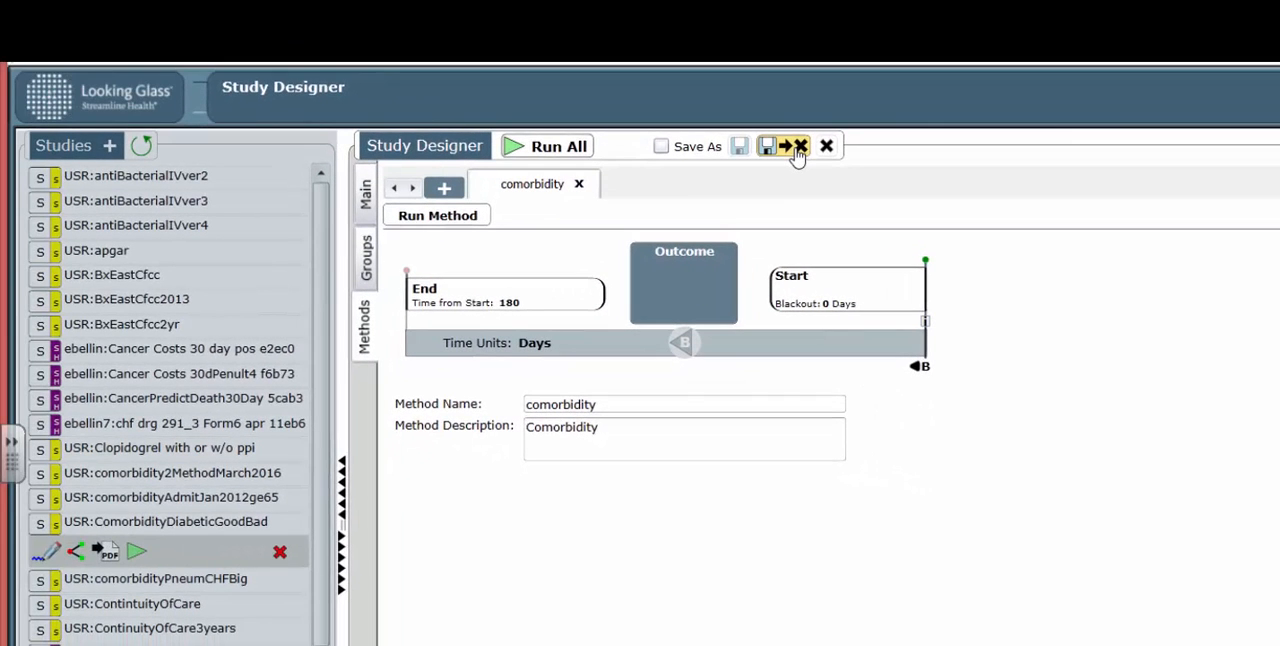
# - Save and close the study, and run ComorbidityDiabeticGoodBad from the studies list
pyautogui.click(797, 150)
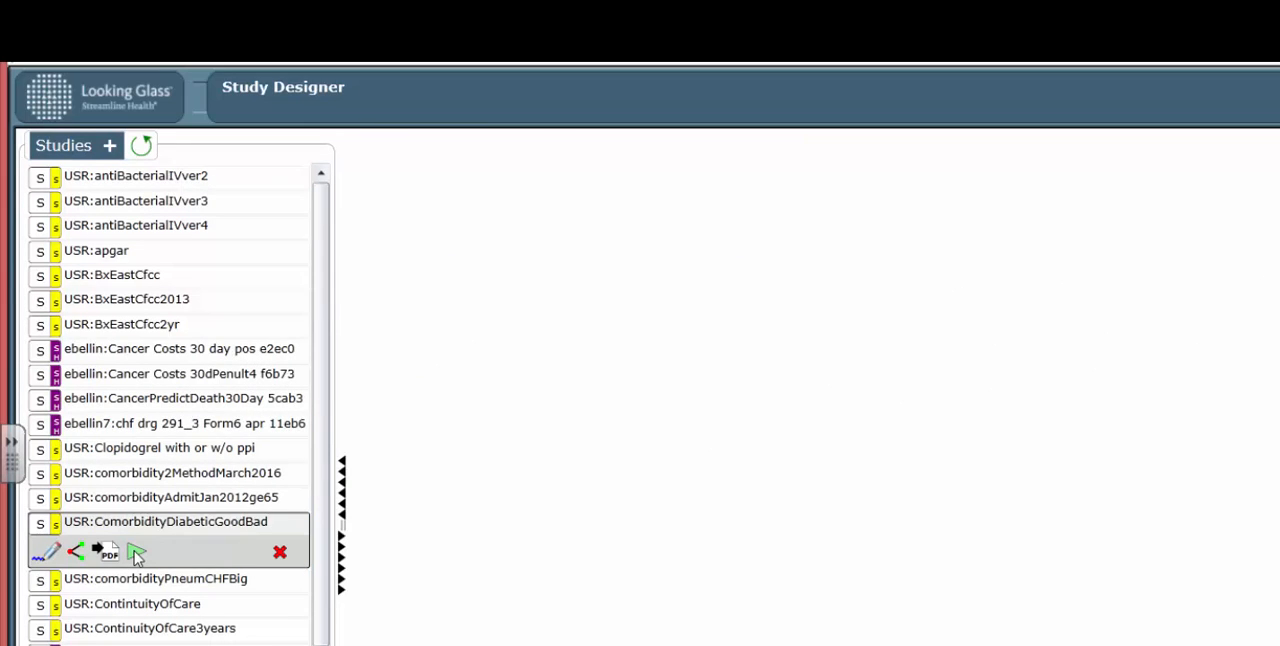
pyautogui.click(137, 553)
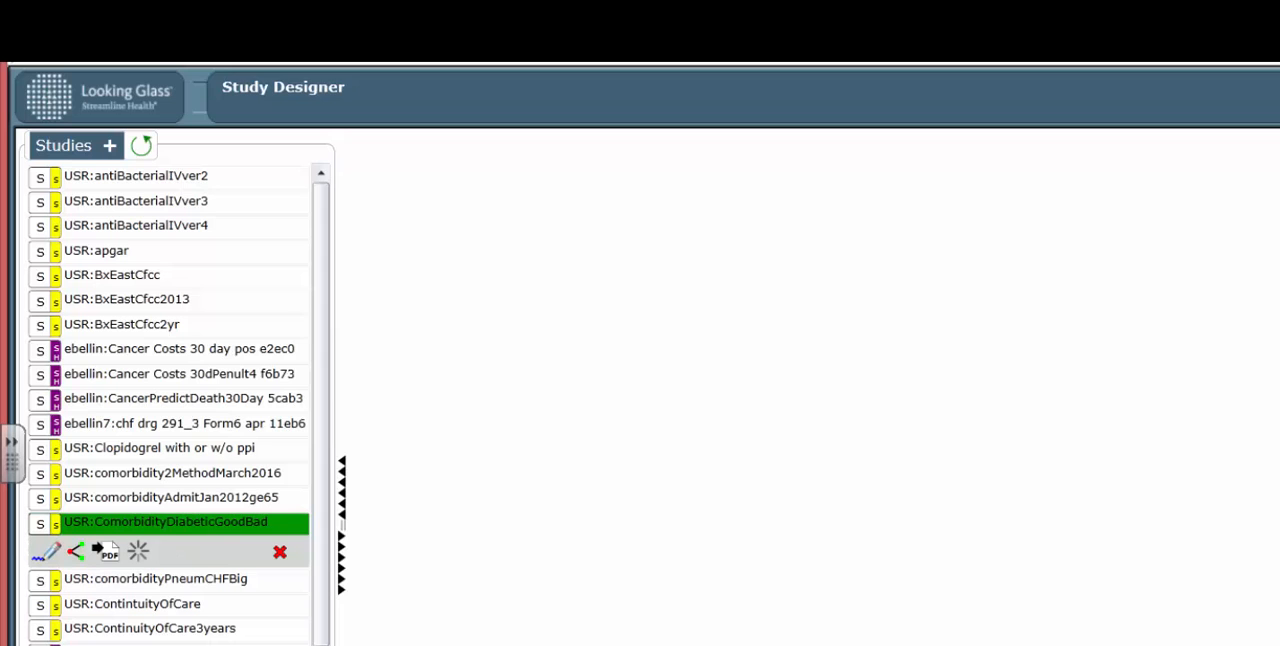
# - Leave Study Designer for the home page while the study runs, and return to Study Designer
pyautogui.click(1174, 155)
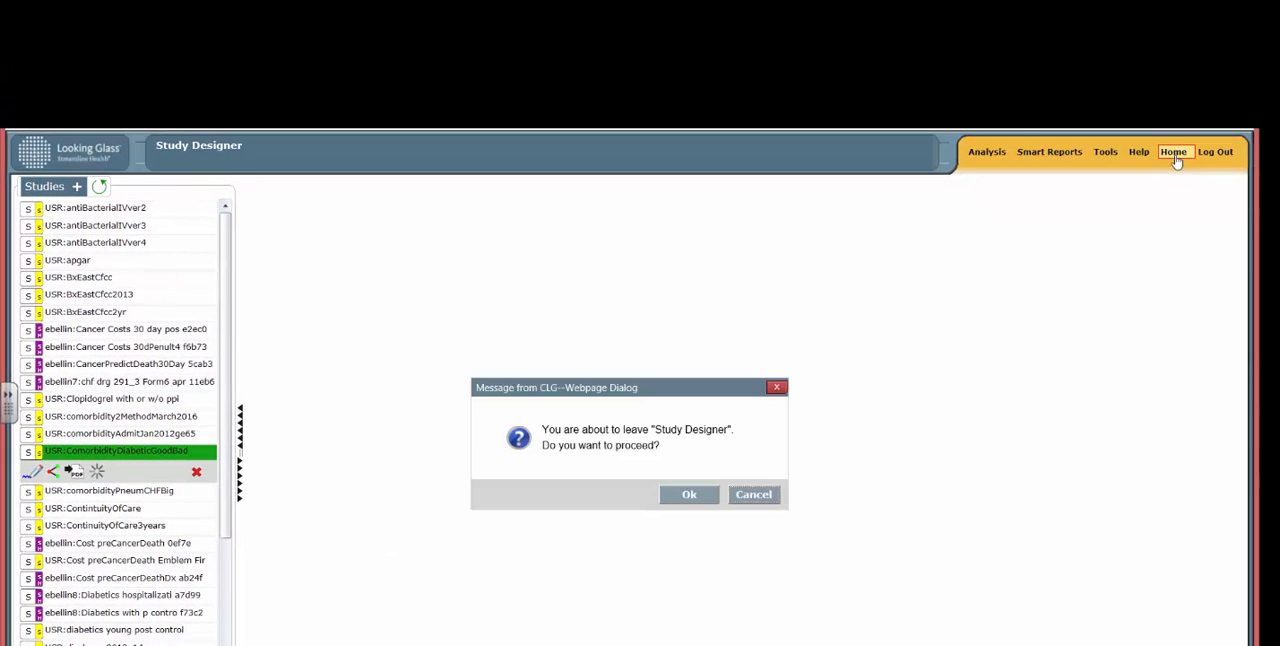
pyautogui.click(688, 495)
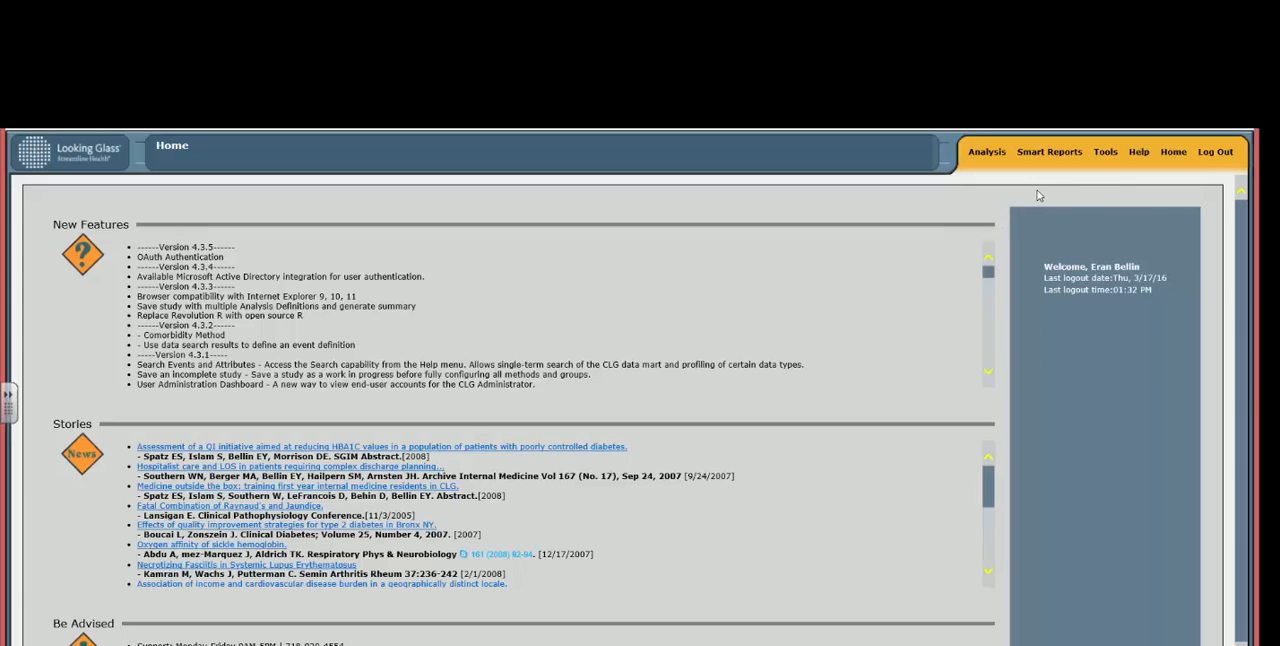
pyautogui.click(990, 155)
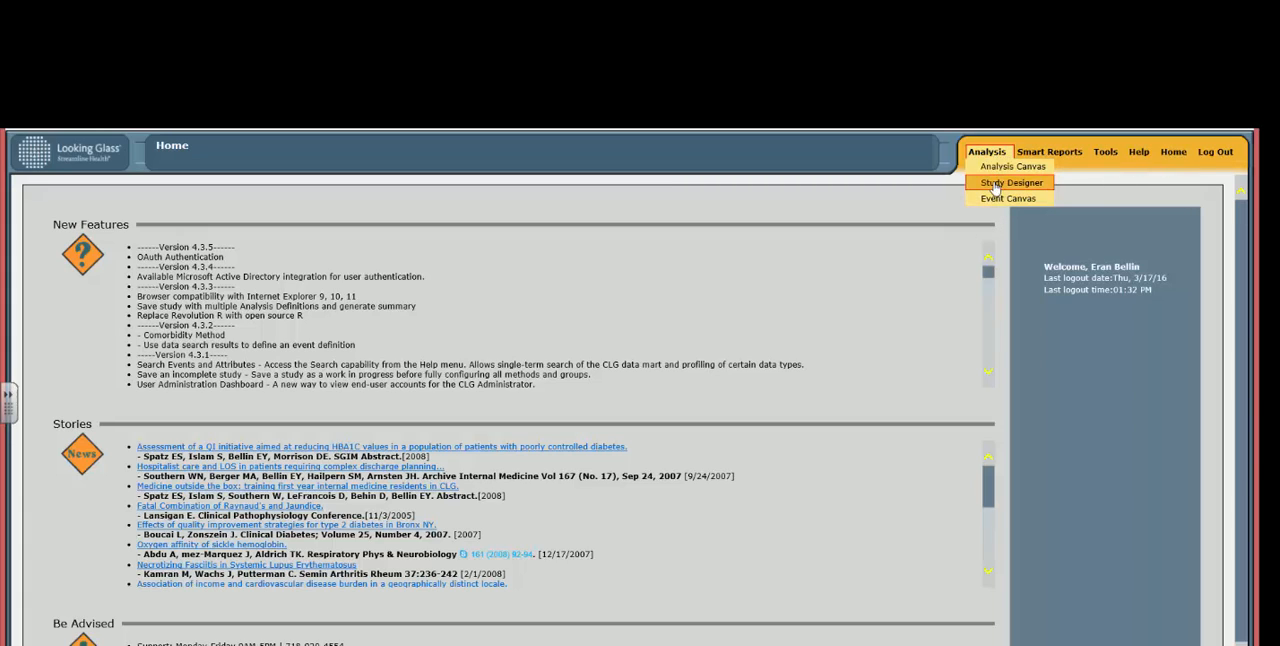
pyautogui.click(1010, 183)
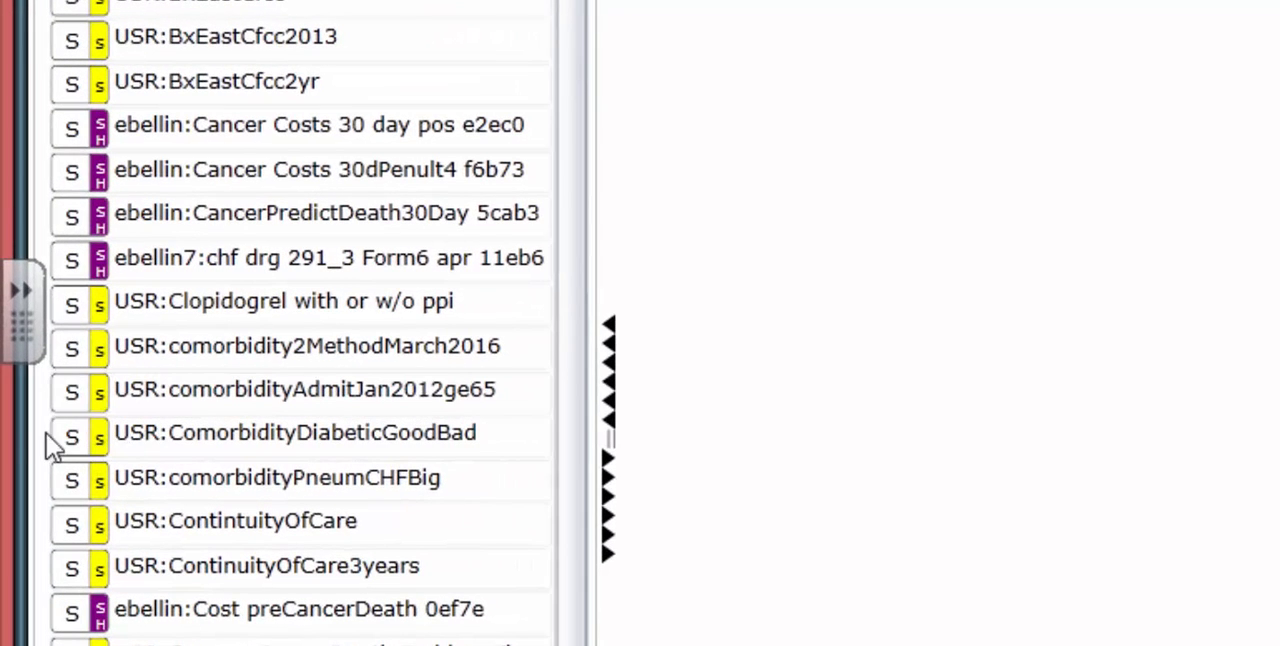
# - Open the ComorbidityDiabeticGoodBad study for editing and show the results of its comorbidity method
pyautogui.click(68, 440)
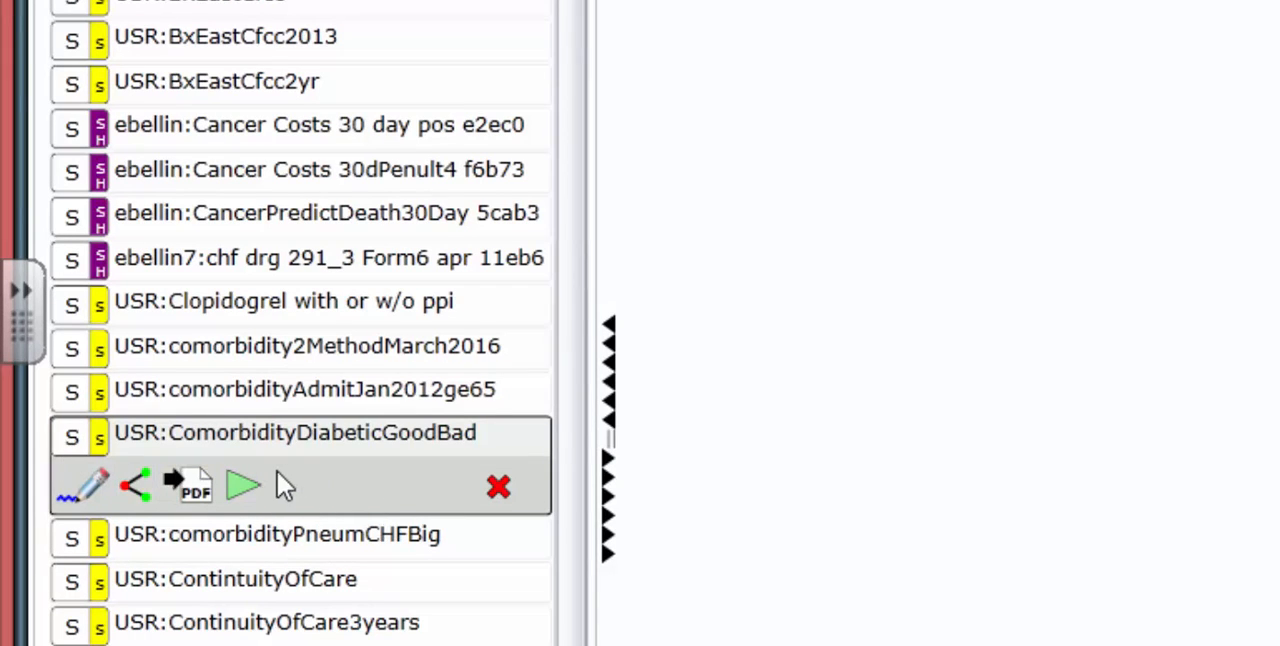
pyautogui.click(100, 485)
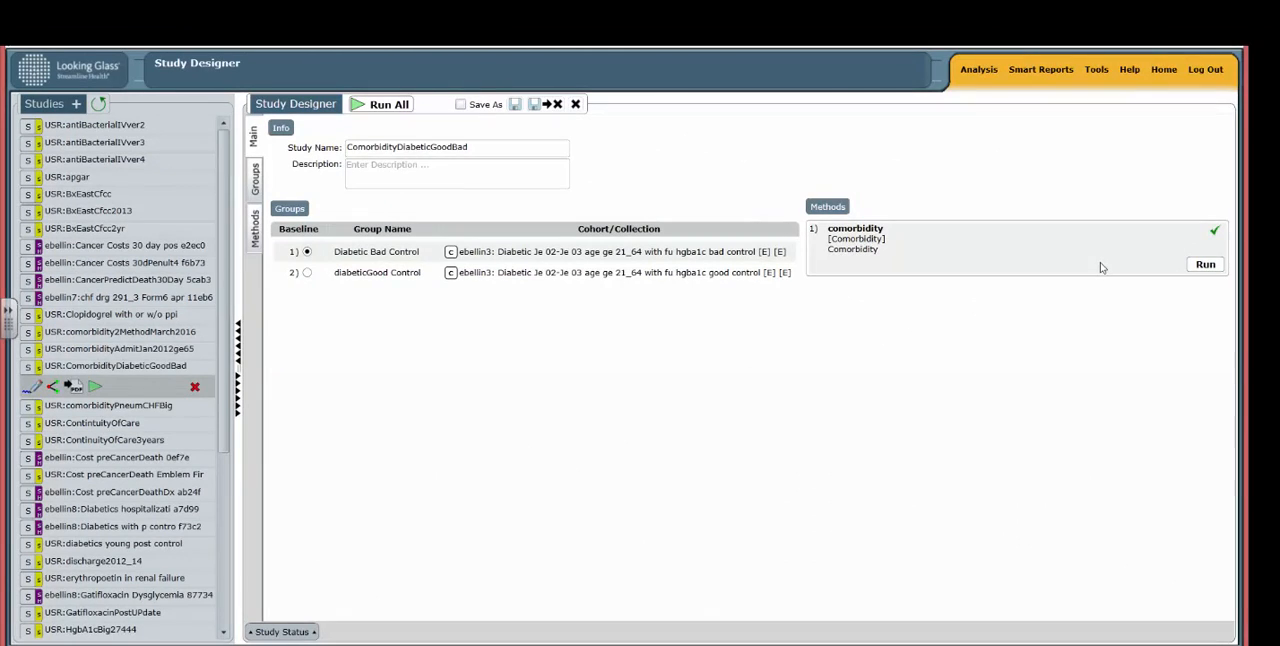
pyautogui.click(256, 230)
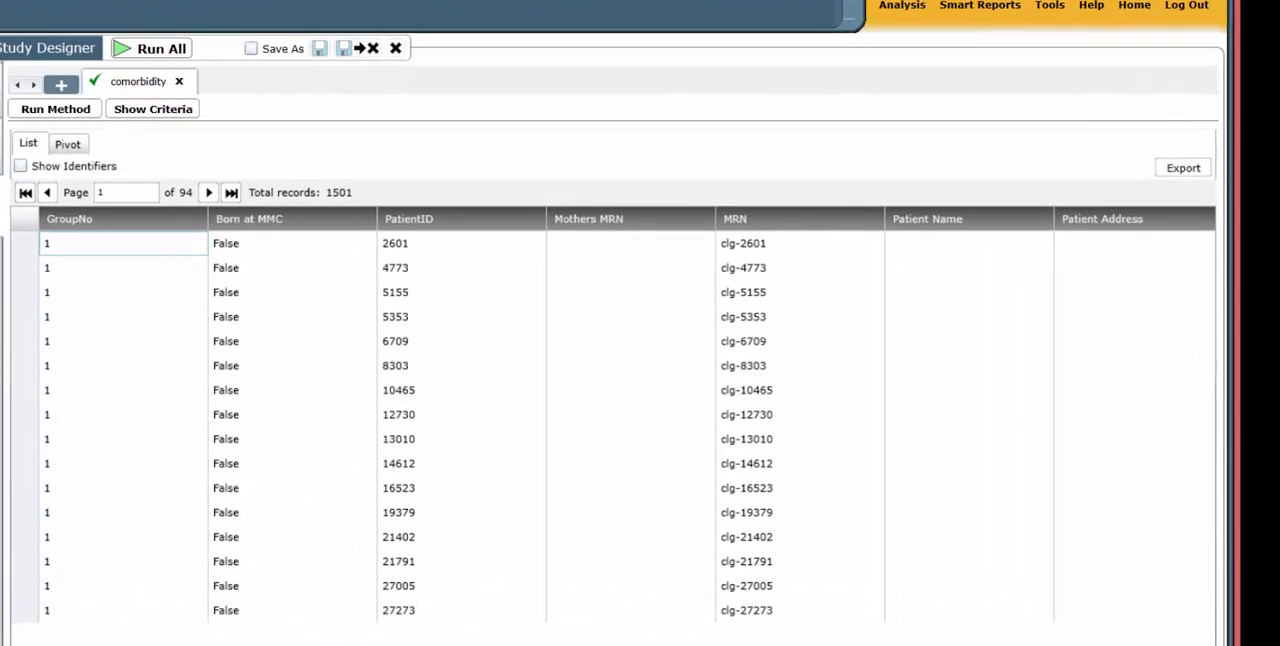
# - Examine the results list across the demographic, index event and comorbidity columns through the Charlson scores and estimated 10-year survival
pyautogui.hscroll(15, 613, 415)
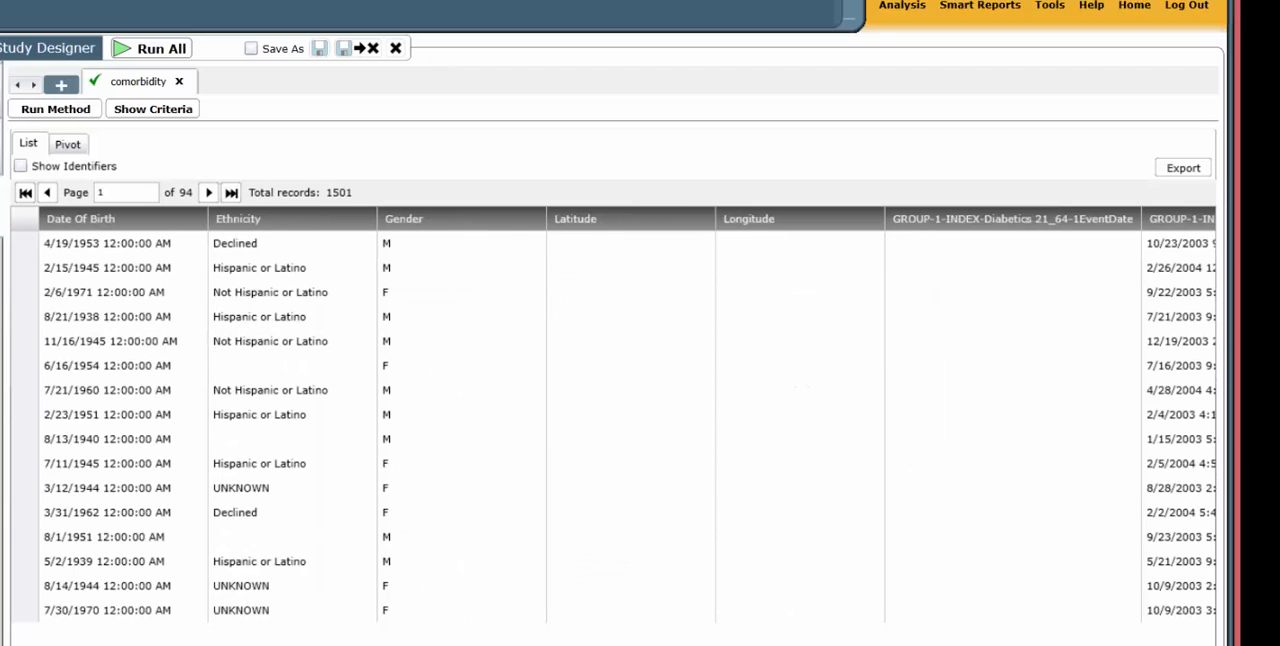
pyautogui.hscroll(10, 613, 415)
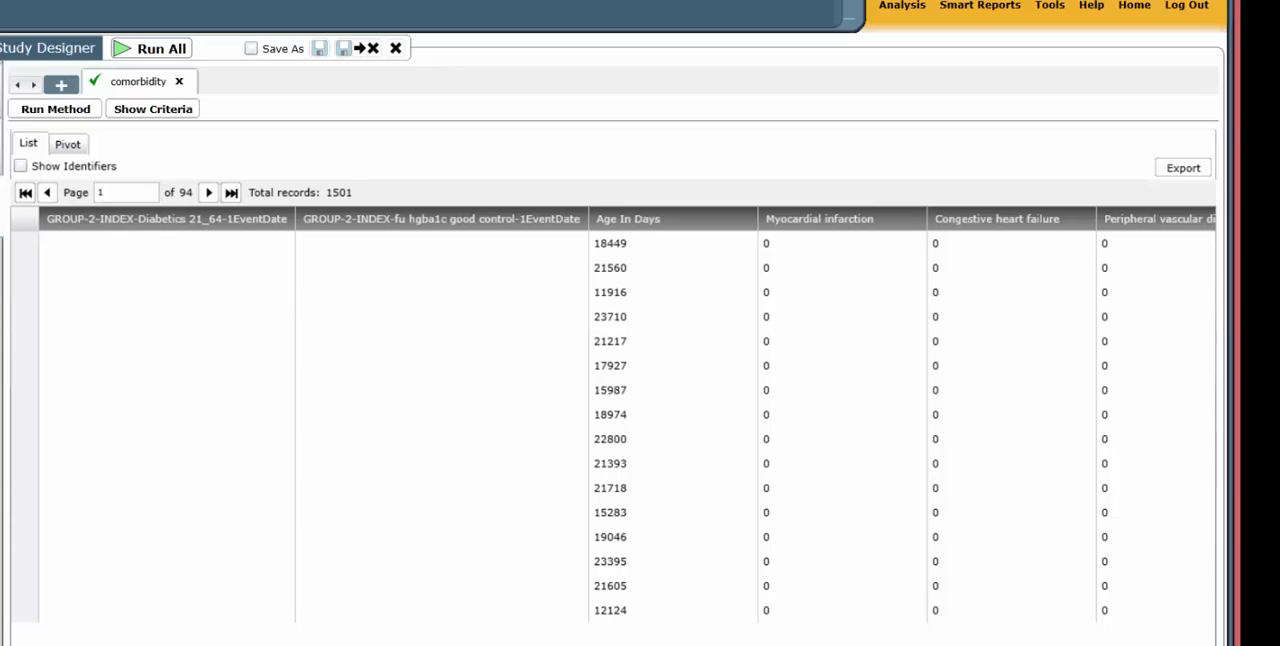
pyautogui.hscroll(6, 627, 415)
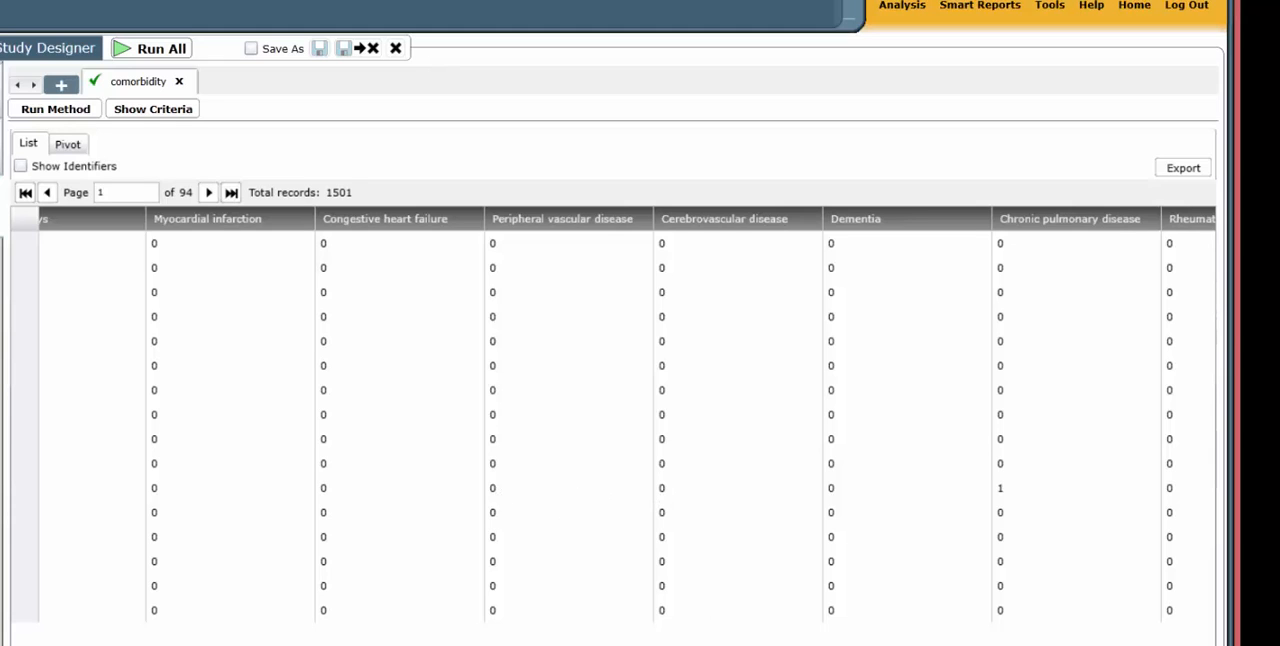
pyautogui.hscroll(10, 627, 414)
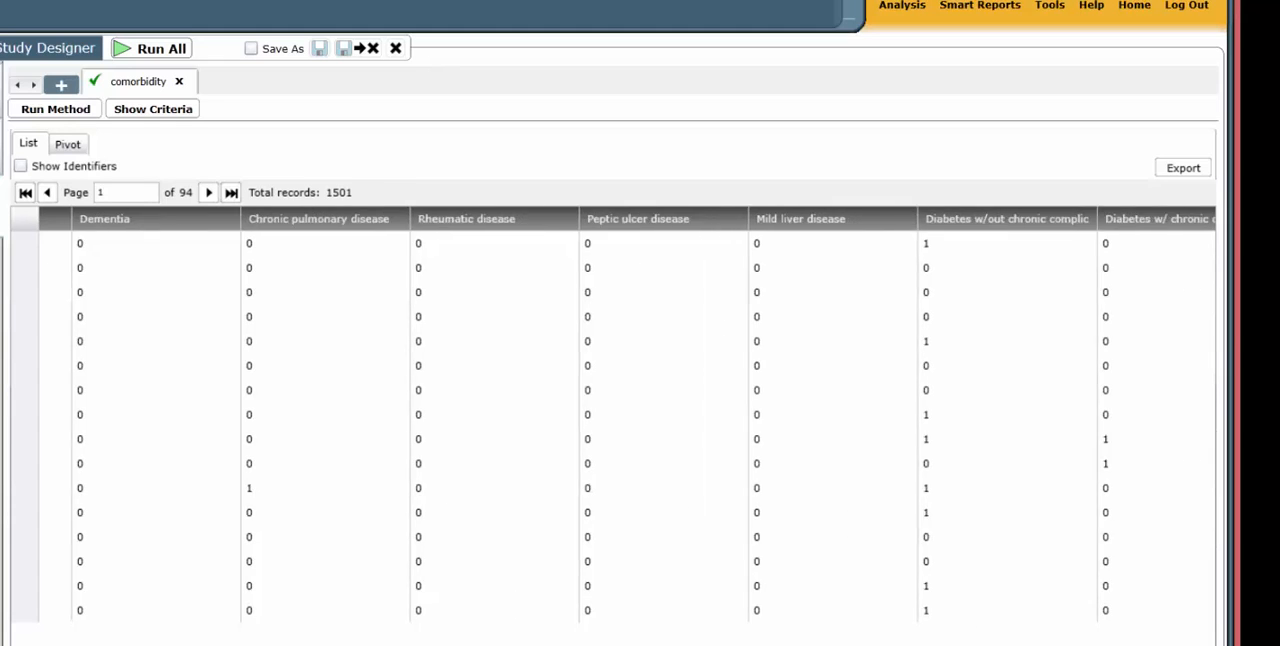
pyautogui.hscroll(8, 627, 414)
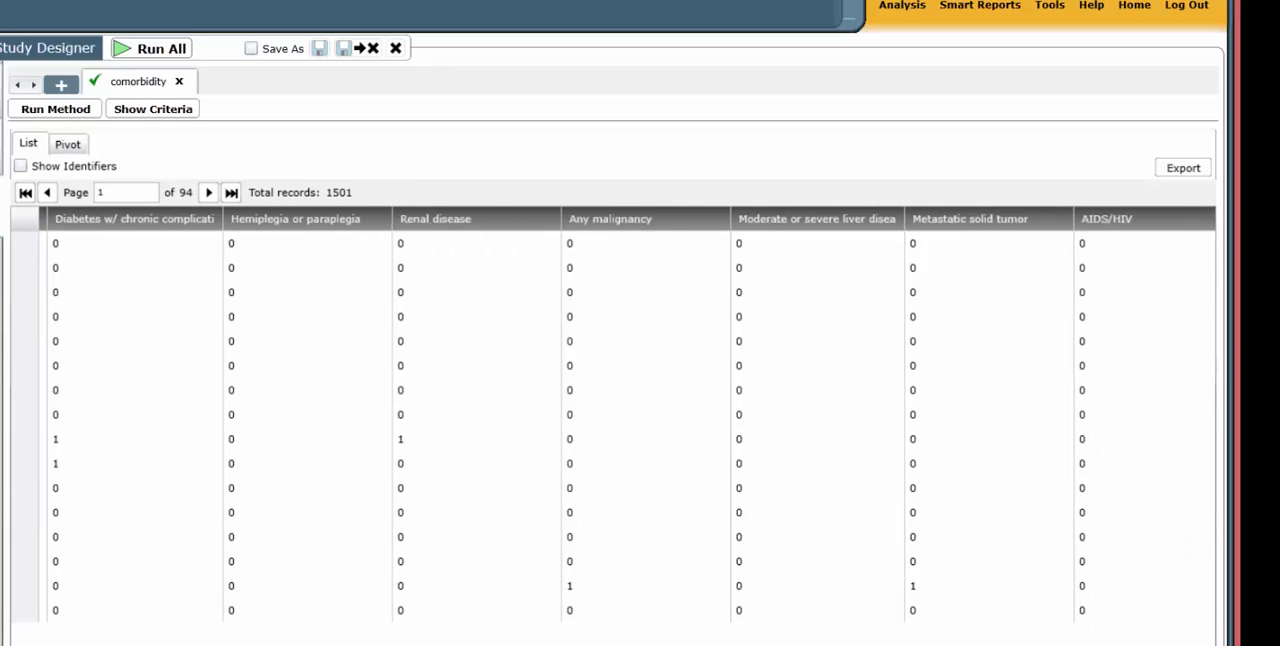
pyautogui.hscroll(3, 627, 414)
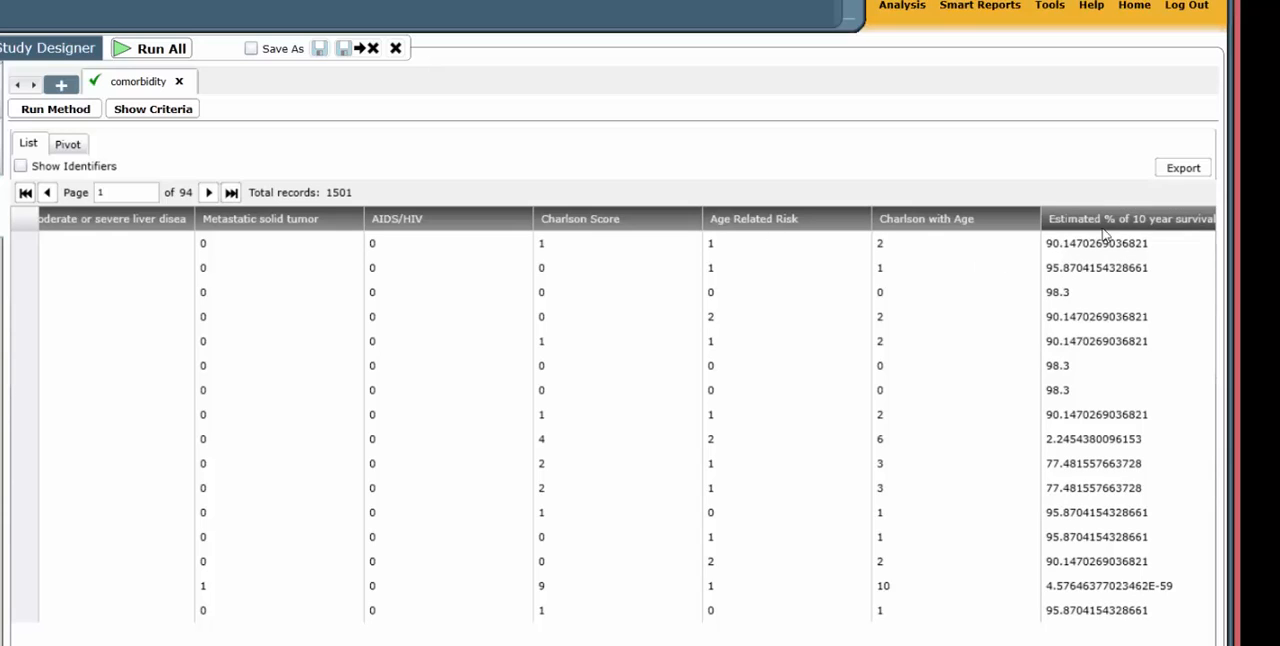
# - Export the comorbidity results list in Excel2007 format
pyautogui.click(1178, 169)
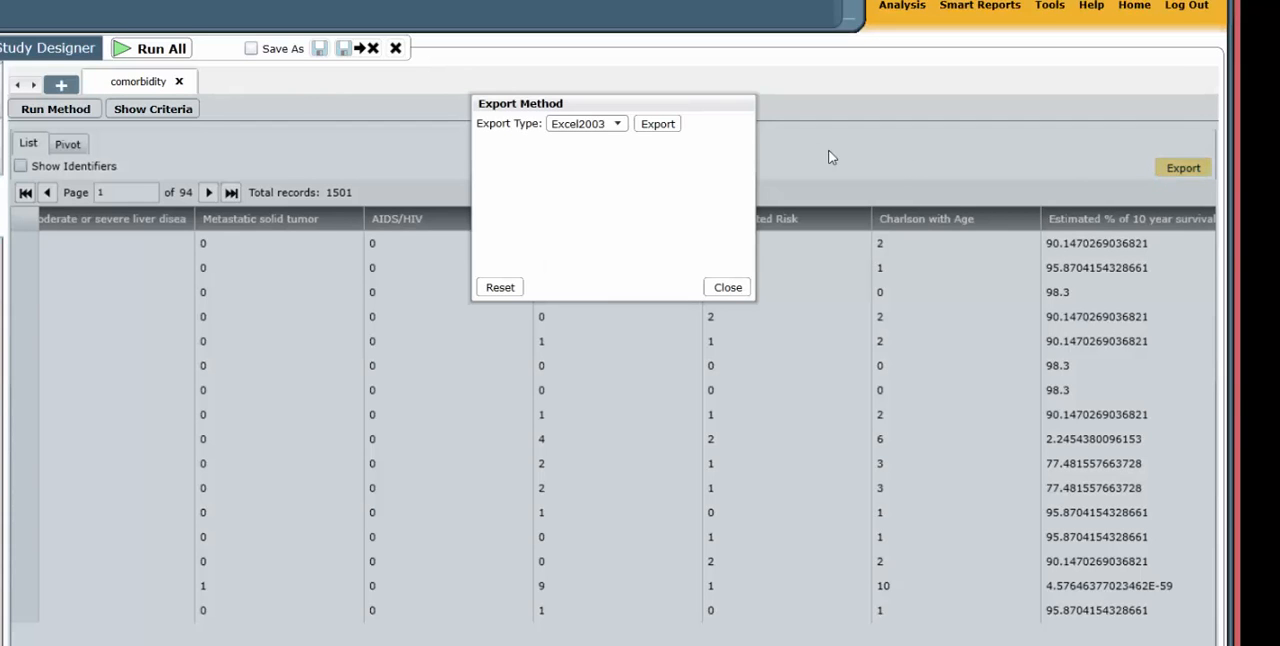
pyautogui.click(616, 124)
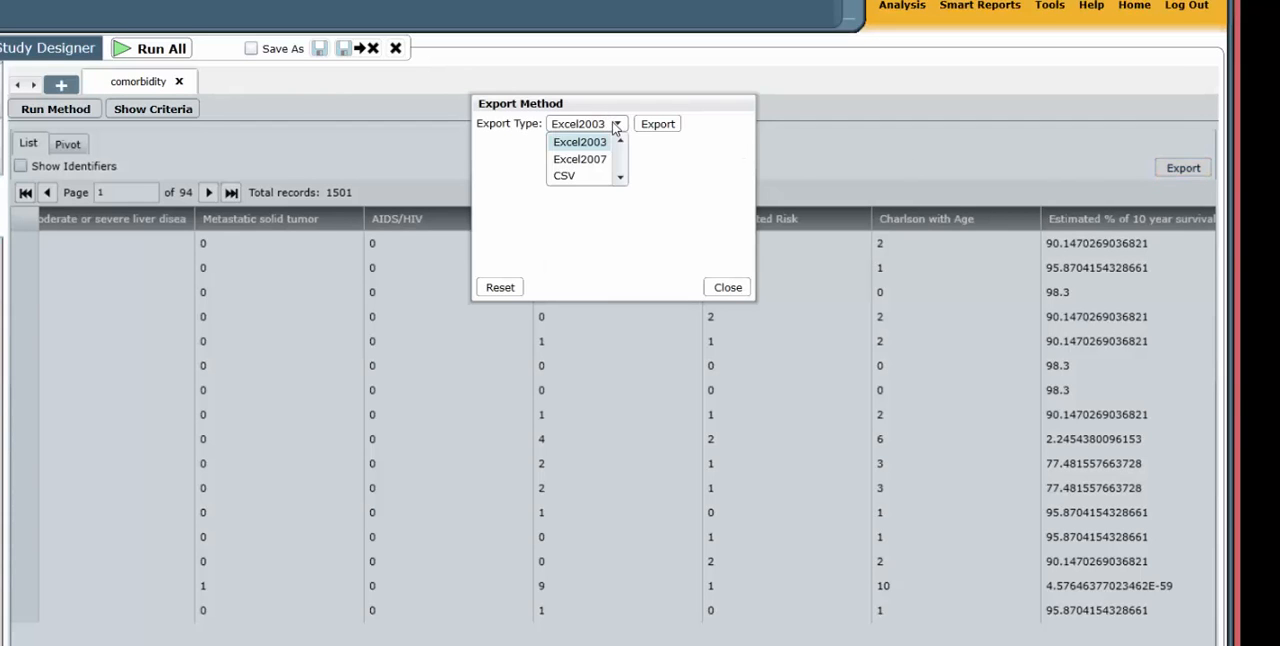
pyautogui.click(589, 166)
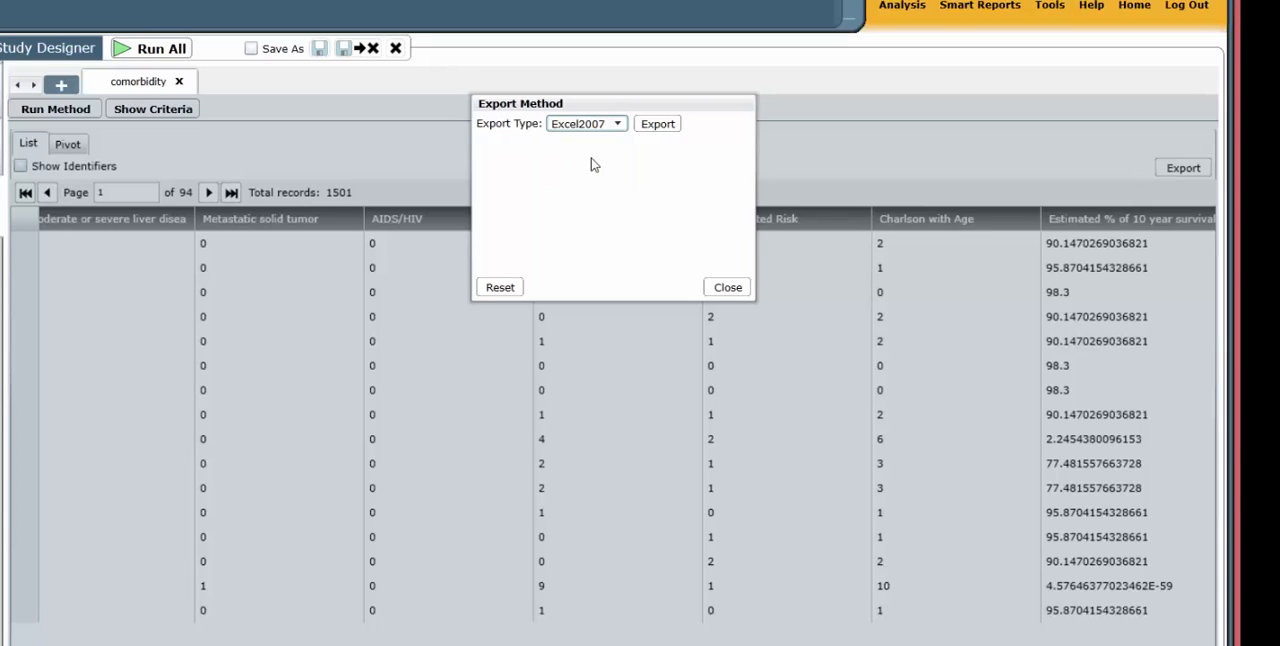
pyautogui.click(658, 124)
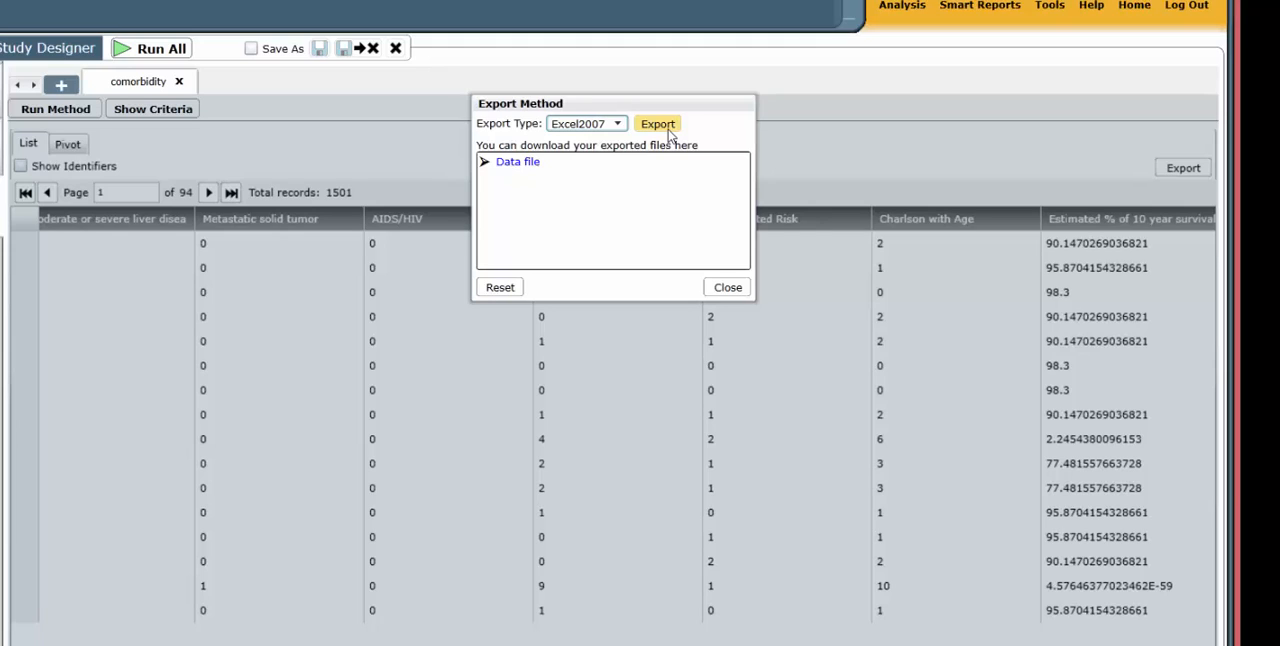
# - Open the exported data file in Excel, allowing the security request, and enable editing of the workbook
pyautogui.click(526, 166)
pyautogui.click(330, 309)
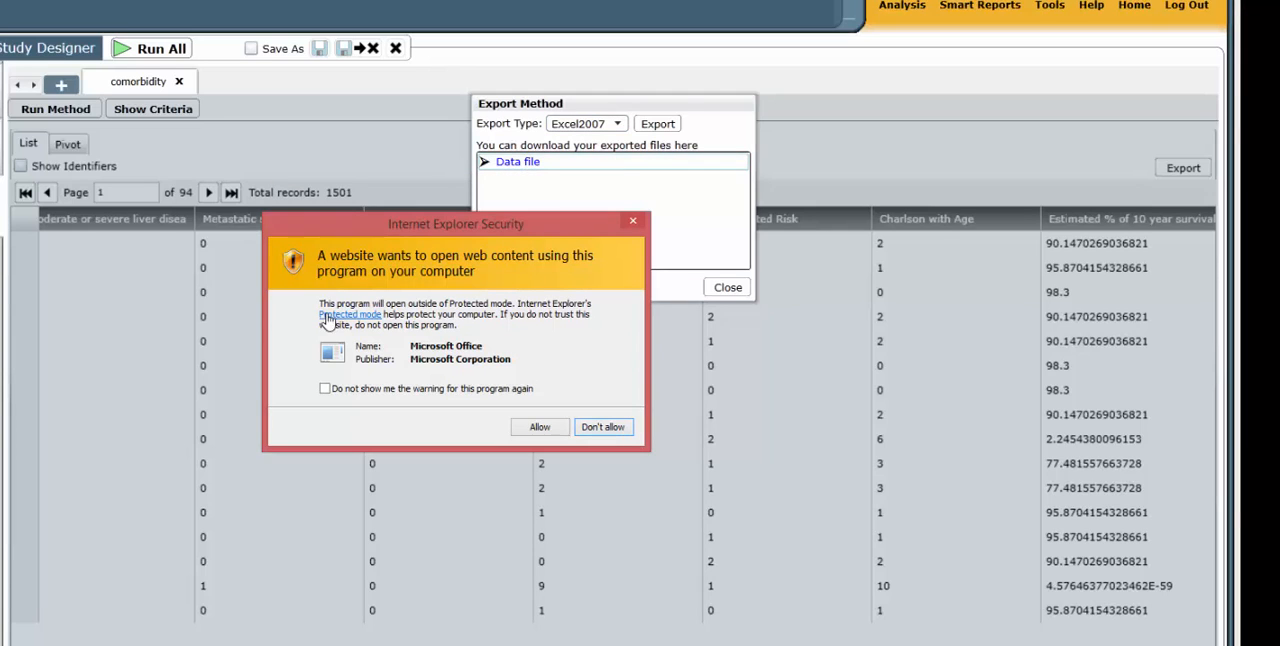
pyautogui.click(556, 428)
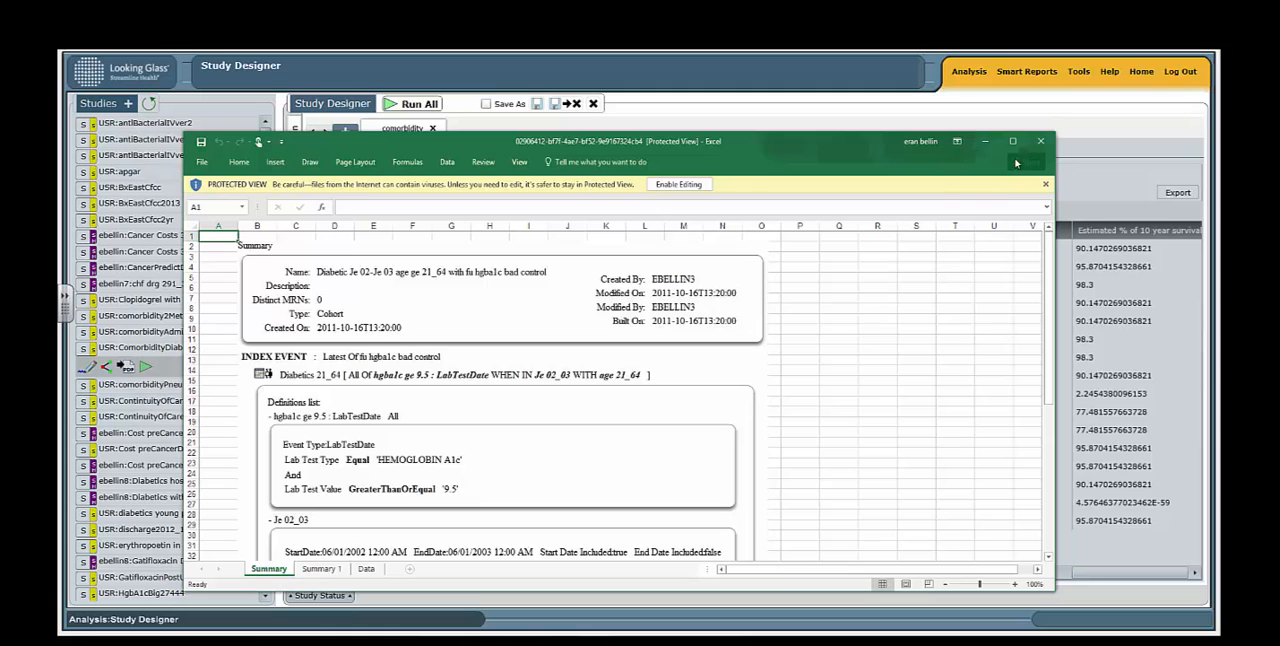
pyautogui.click(699, 186)
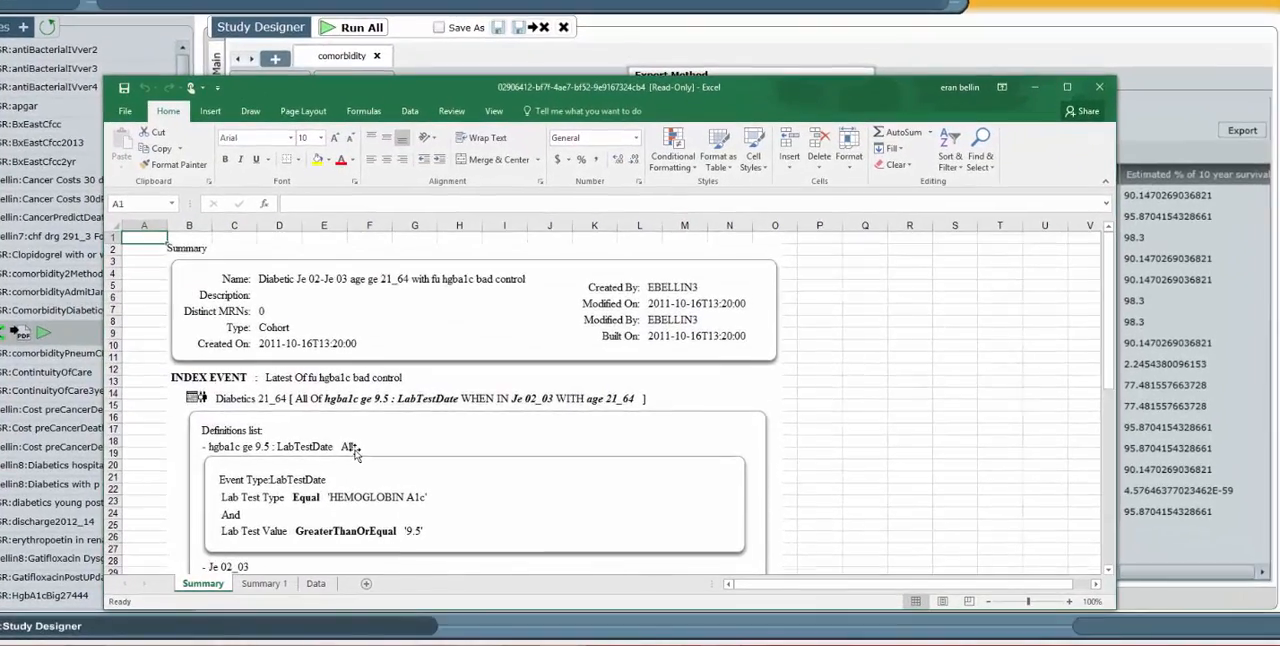
# - Review the cohort definition on the Summary sheet and show the patient records on the Data sheet
pyautogui.scroll(-5, 406, 468)
pyautogui.scroll(-1, 355, 460)
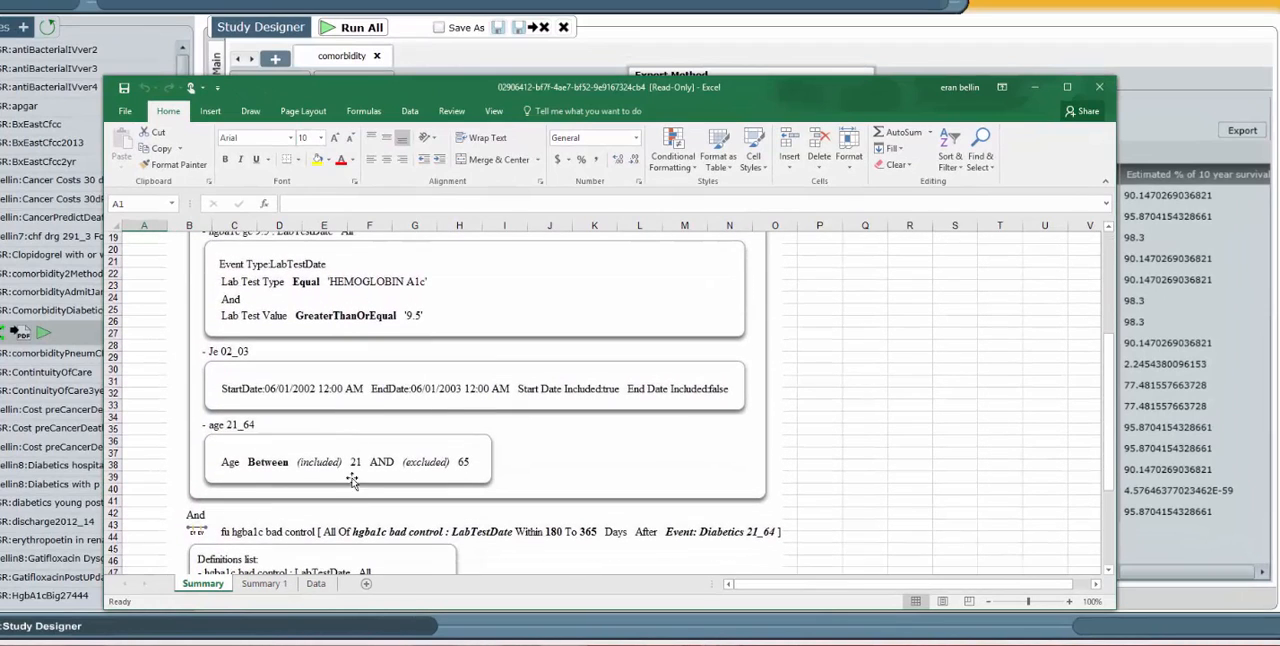
pyautogui.click(284, 584)
pyautogui.click(315, 584)
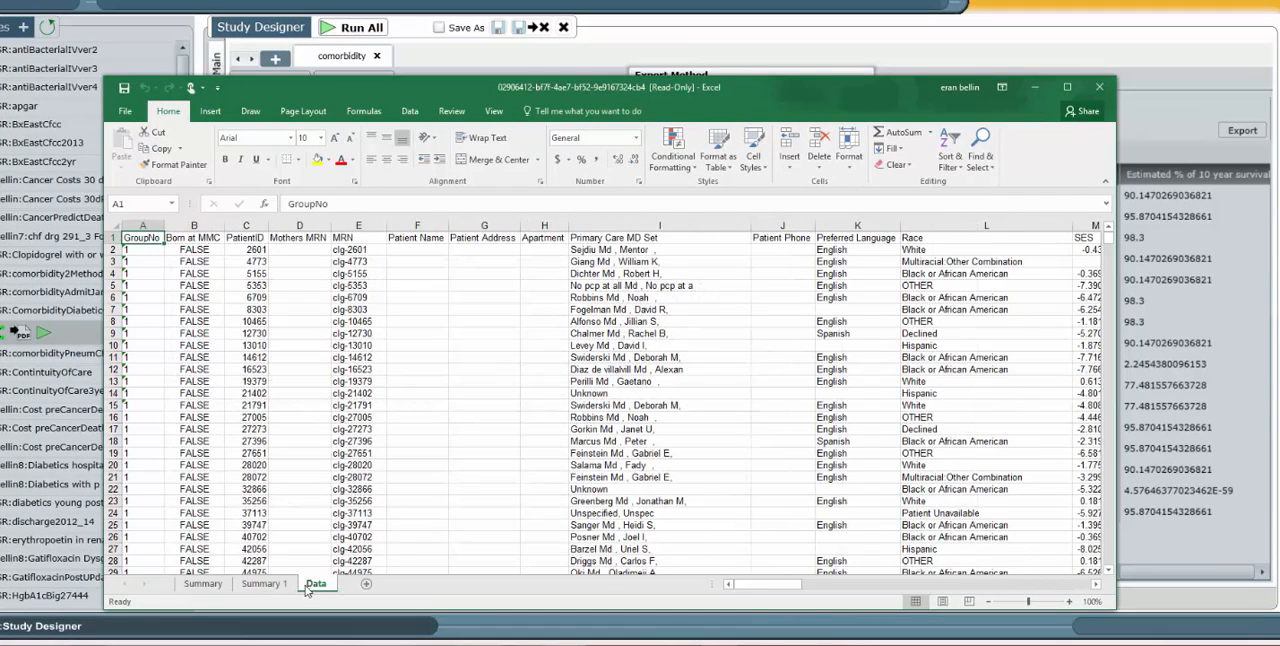